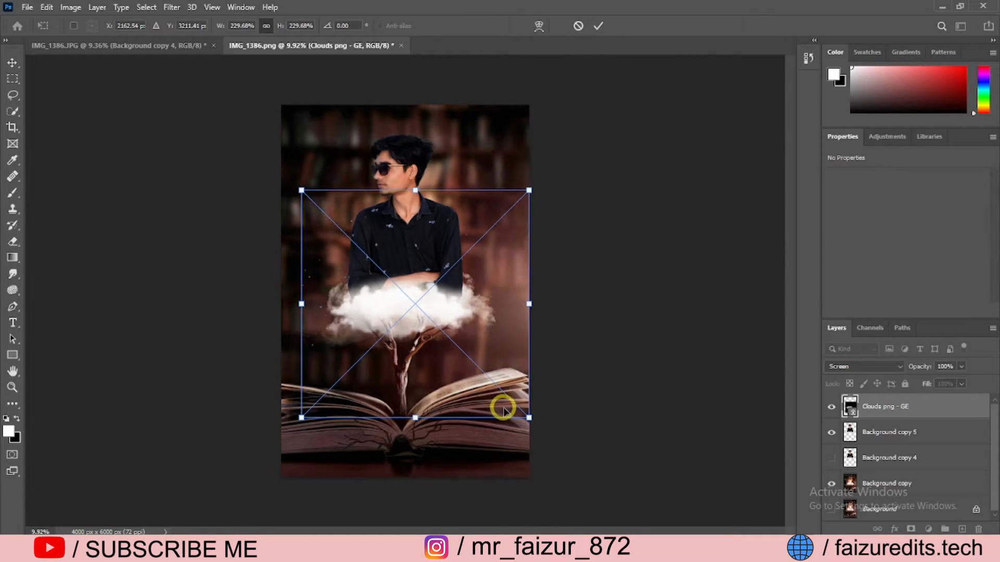
Enlarge the cloud image to about 252% and raise it over the base of the man's torso.
{"action": "left_click_drag", "start_coordinate": [524, 414], "coordinate": [535, 428]}
{"action": "mouse_move", "coordinate": [410, 366]}
{"action": "left_mouse_down"}
{"action": "mouse_move", "coordinate": [418, 356]}
{"action": "mouse_move", "coordinate": [400, 355]}
{"action": "mouse_move", "coordinate": [419, 358]}
{"action": "mouse_move", "coordinate": [411, 357]}
{"action": "left_mouse_up"}
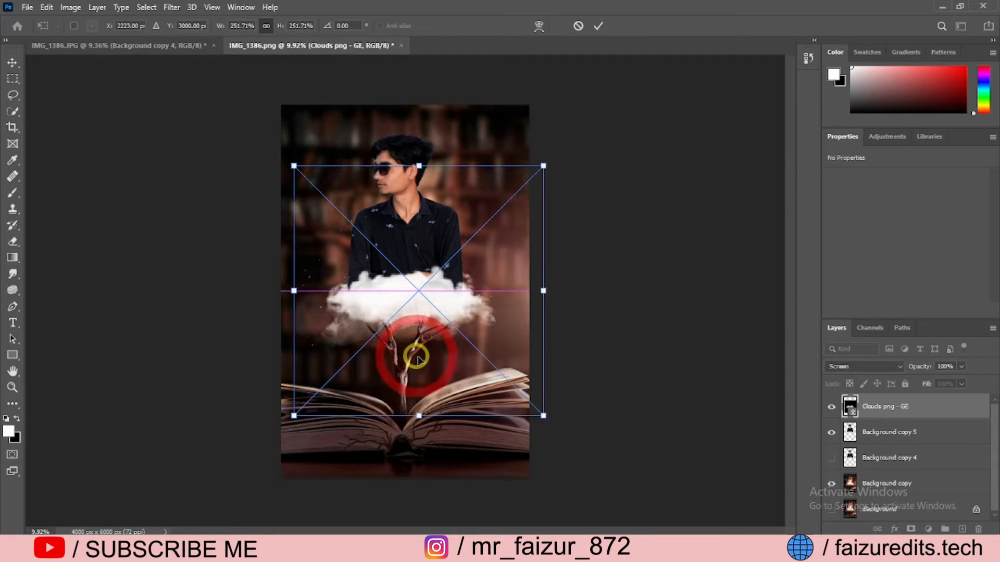
{"action": "left_click", "coordinate": [597, 27]}
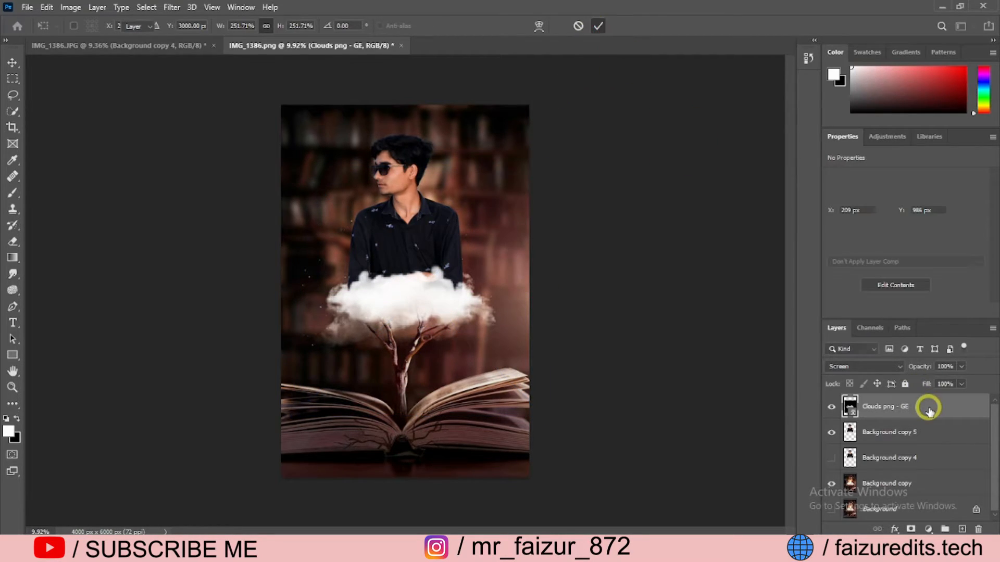
Keep the cloud layer's blend mode at Screen and set its opacity to 42%.
{"action": "left_click", "coordinate": [860, 366]}
{"action": "left_click", "coordinate": [770, 378]}
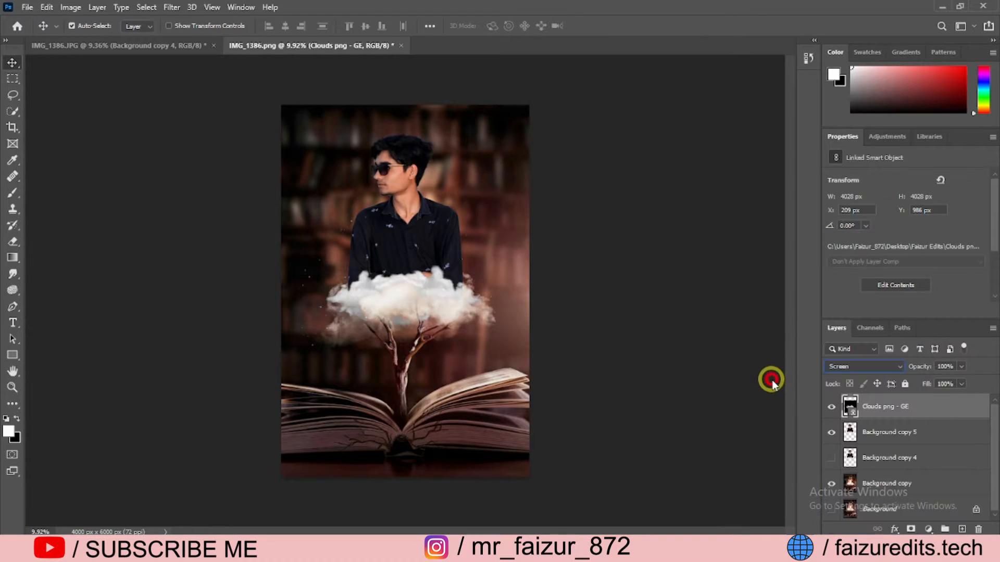
{"action": "mouse_move", "coordinate": [913, 367]}
{"action": "left_mouse_down"}
{"action": "mouse_move", "coordinate": [925, 368]}
{"action": "mouse_move", "coordinate": [913, 366]}
{"action": "left_mouse_up"}
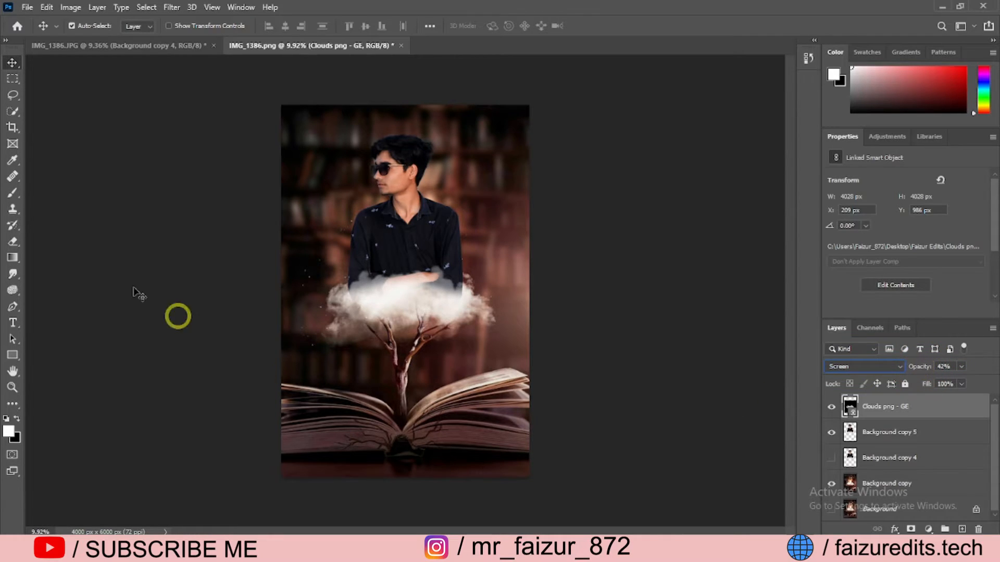
Place Png 2 - GE as a linked image and reduce the pair of birds in front of the man's face.
{"action": "left_click", "coordinate": [28, 7]}
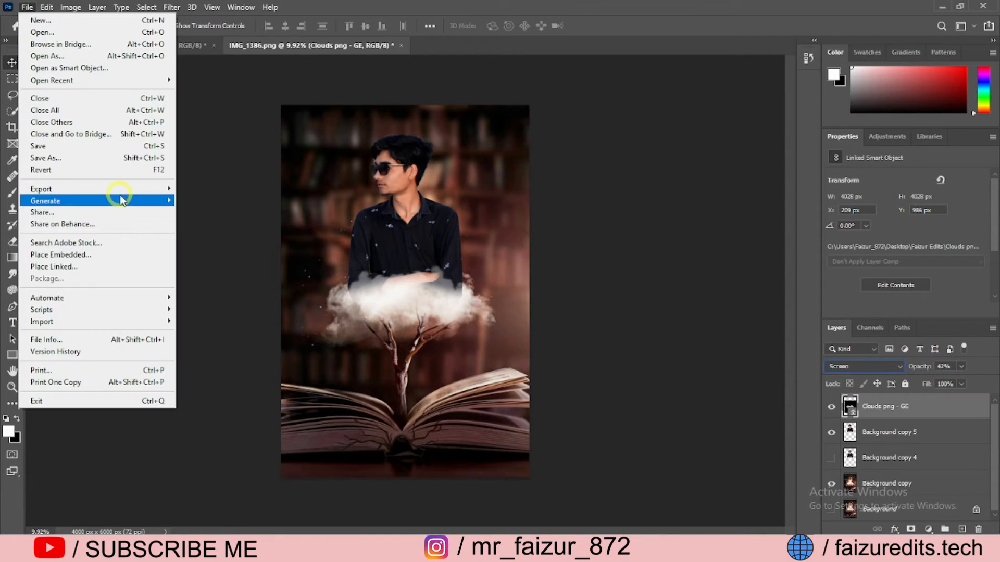
{"action": "left_click", "coordinate": [56, 267]}
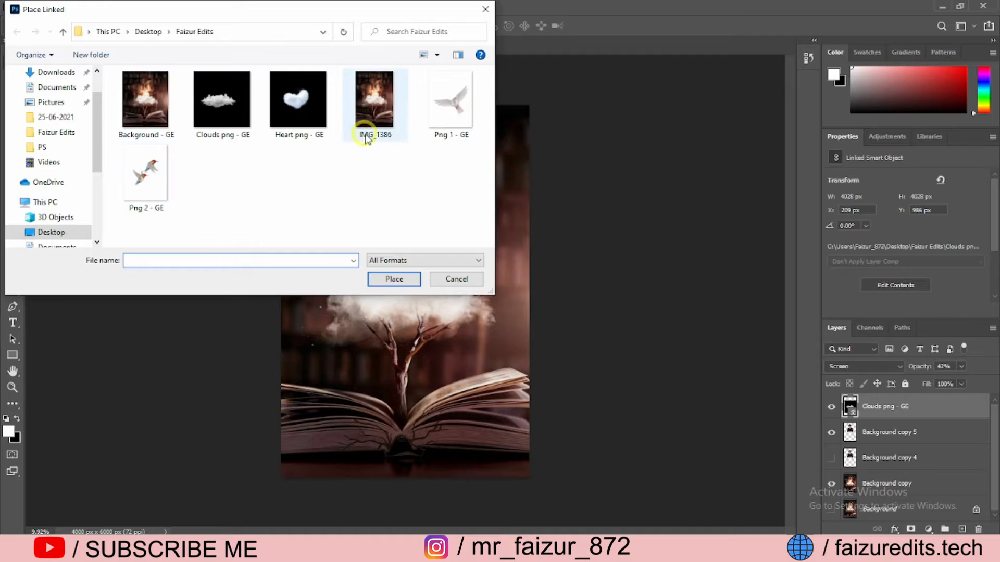
{"action": "double_click", "coordinate": [142, 174]}
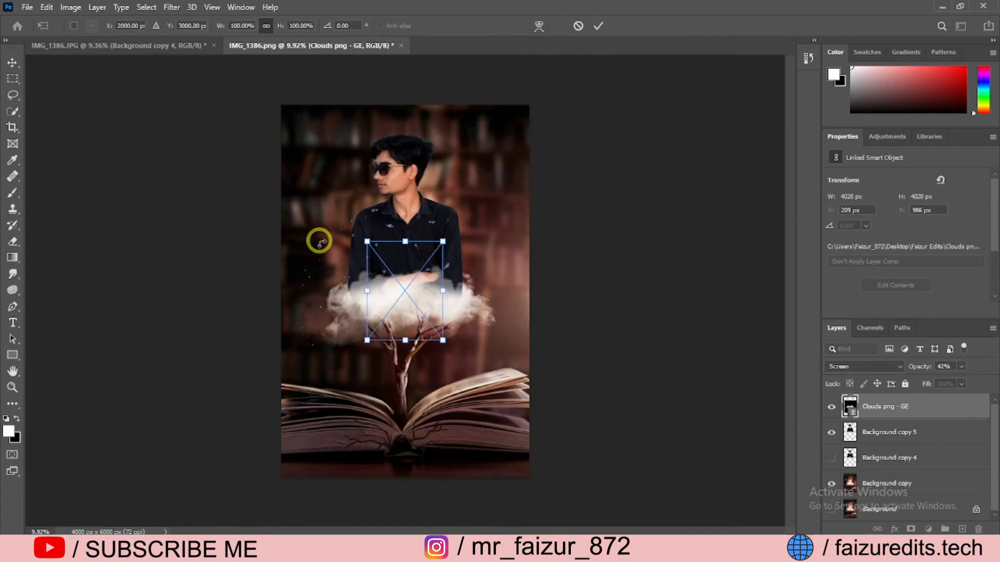
{"action": "left_click_drag", "start_coordinate": [410, 272], "coordinate": [339, 175]}
{"action": "left_click_drag", "start_coordinate": [369, 144], "coordinate": [357, 166]}
{"action": "left_click", "coordinate": [597, 27]}
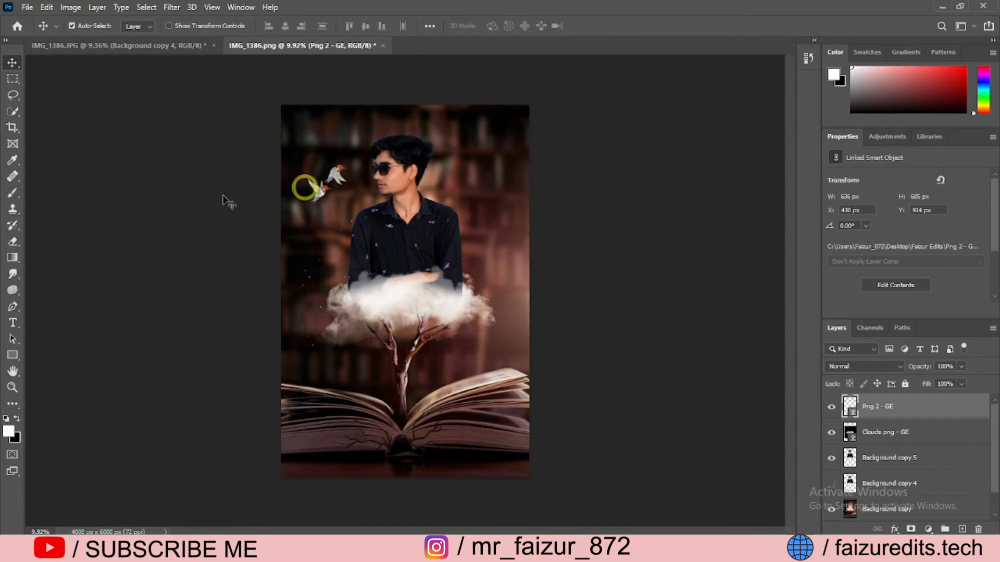
Place Png 1 - GE as a linked image, flip the bird horizontally and reduce it behind the man's head, above his shoulder.
{"action": "left_click", "coordinate": [26, 8]}
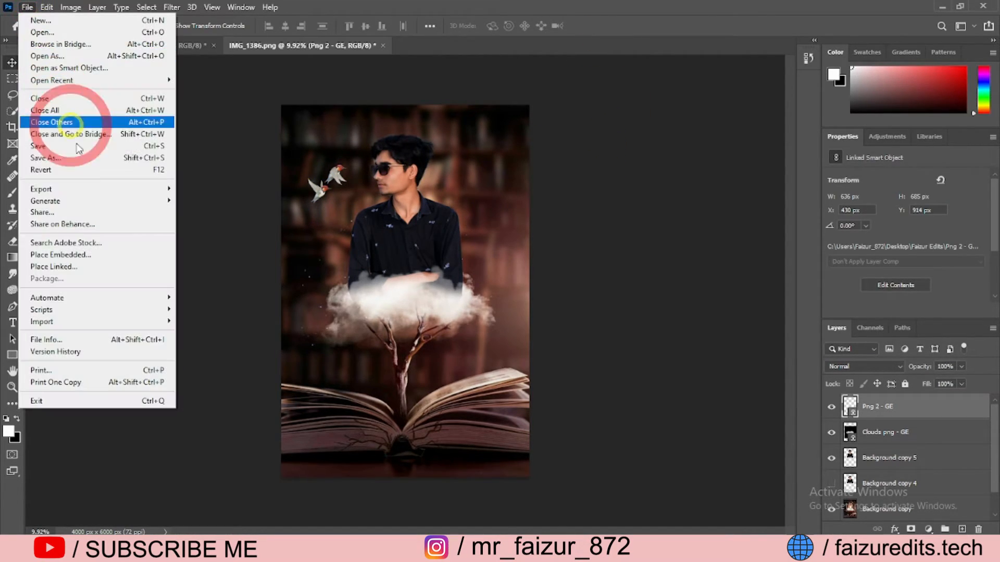
{"action": "left_click", "coordinate": [85, 261]}
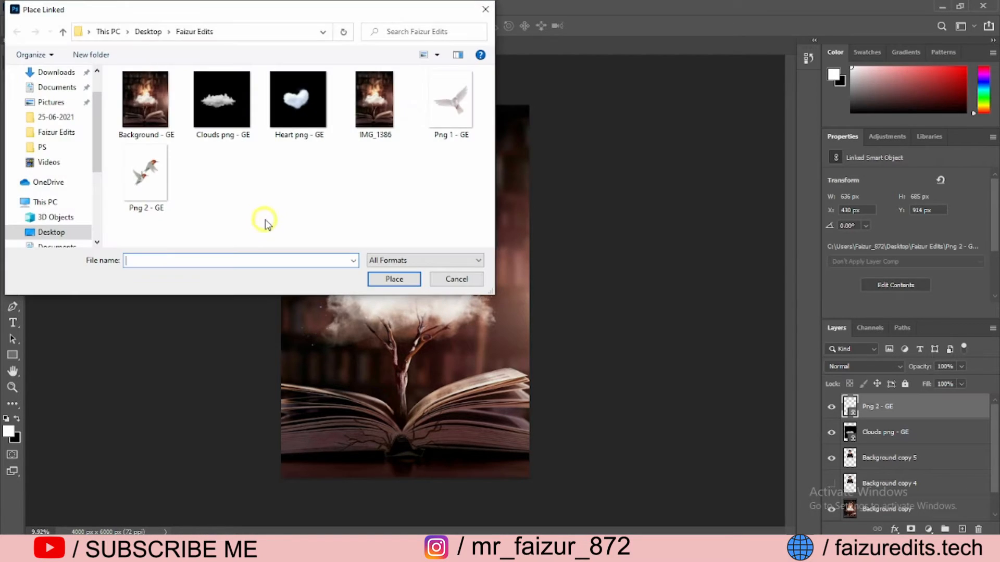
{"action": "double_click", "coordinate": [446, 100]}
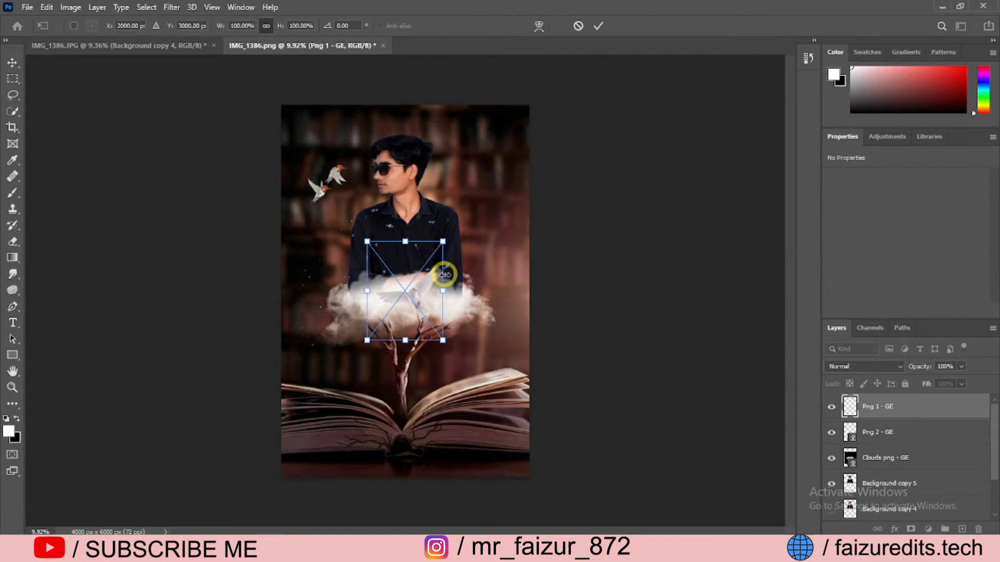
{"action": "left_click_drag", "start_coordinate": [422, 250], "coordinate": [499, 154]}
{"action": "right_click", "coordinate": [476, 178]}
{"action": "left_click", "coordinate": [544, 376]}
{"action": "mouse_move", "coordinate": [464, 181]}
{"action": "left_mouse_down"}
{"action": "mouse_move", "coordinate": [464, 165]}
{"action": "mouse_move", "coordinate": [473, 192]}
{"action": "mouse_move", "coordinate": [464, 157]}
{"action": "mouse_move", "coordinate": [472, 173]}
{"action": "left_mouse_up"}
{"action": "left_click_drag", "start_coordinate": [529, 134], "coordinate": [493, 168]}
{"action": "left_click", "coordinate": [598, 25]}
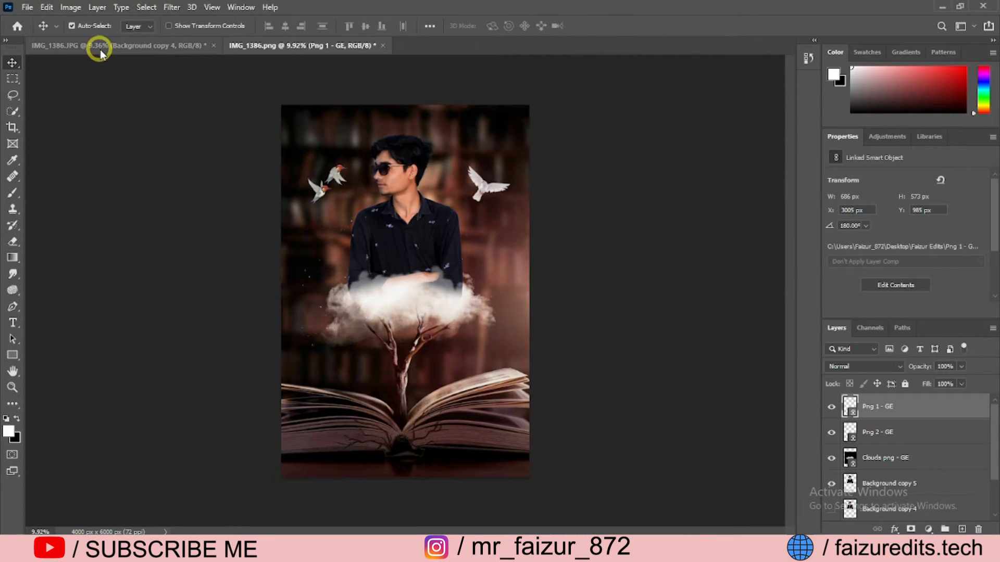
Place Heart png - GE as a linked image, blend it with Screen and move it down over the tree trunk.
{"action": "left_click", "coordinate": [27, 7]}
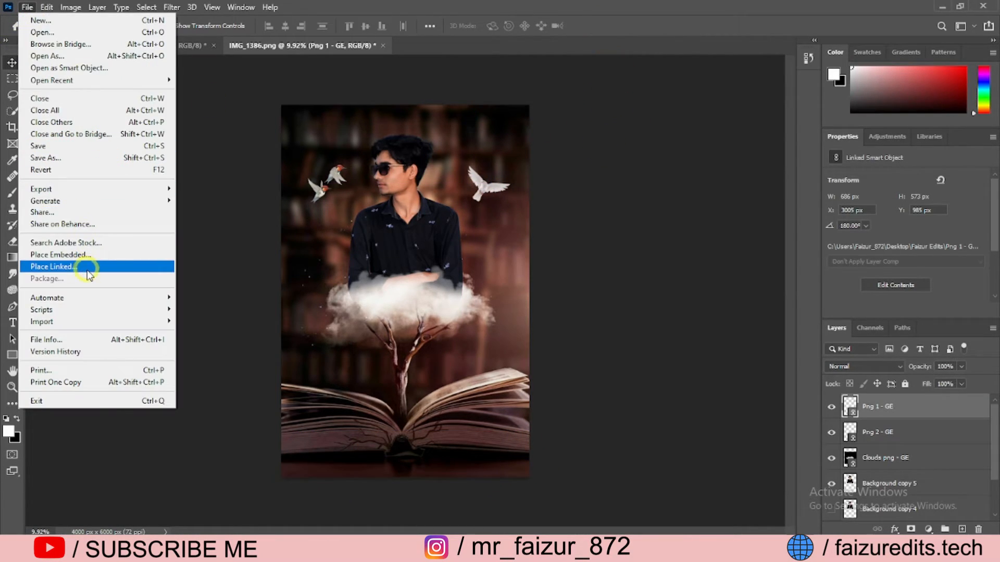
{"action": "left_click", "coordinate": [87, 275]}
{"action": "double_click", "coordinate": [284, 107]}
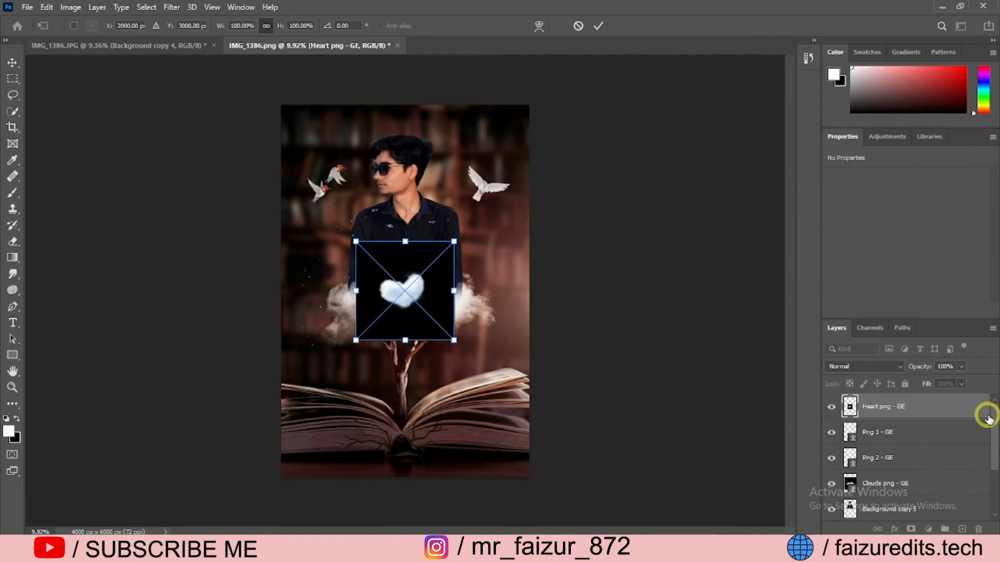
{"action": "left_click", "coordinate": [845, 369]}
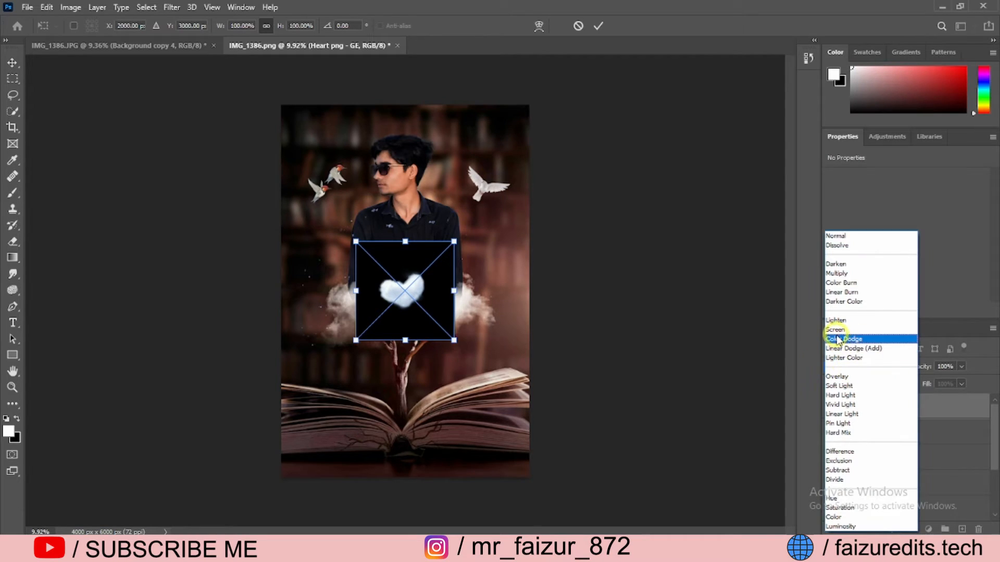
{"action": "left_click", "coordinate": [835, 330]}
{"action": "left_click_drag", "start_coordinate": [447, 292], "coordinate": [449, 358]}
{"action": "key", "text": "Return"}
Rotate the heart to about 38.7°, scale it to about 108% and position it under the cloud's left end.
{"action": "key", "text": "ctrl+t"}
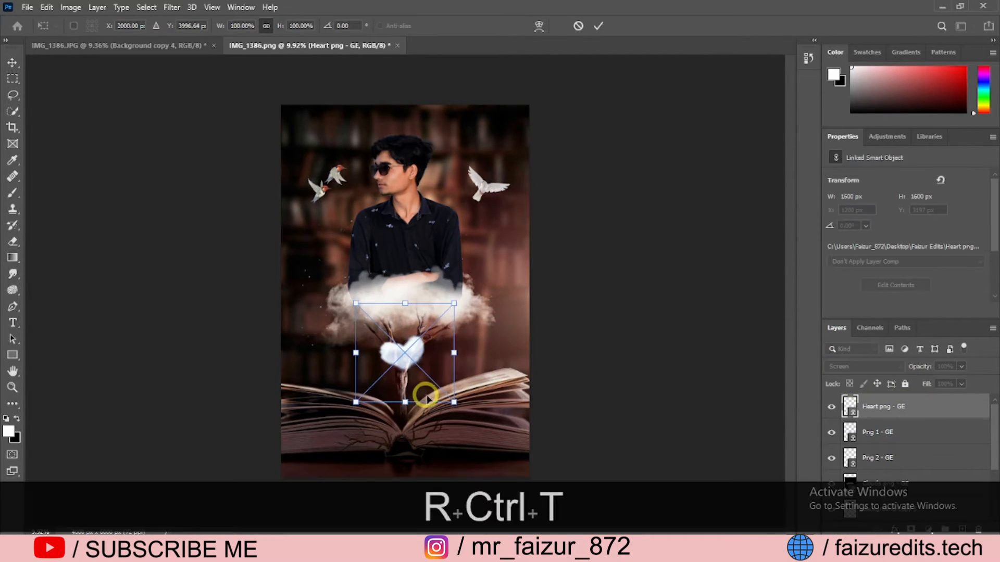
{"action": "left_click_drag", "start_coordinate": [465, 307], "coordinate": [475, 337]}
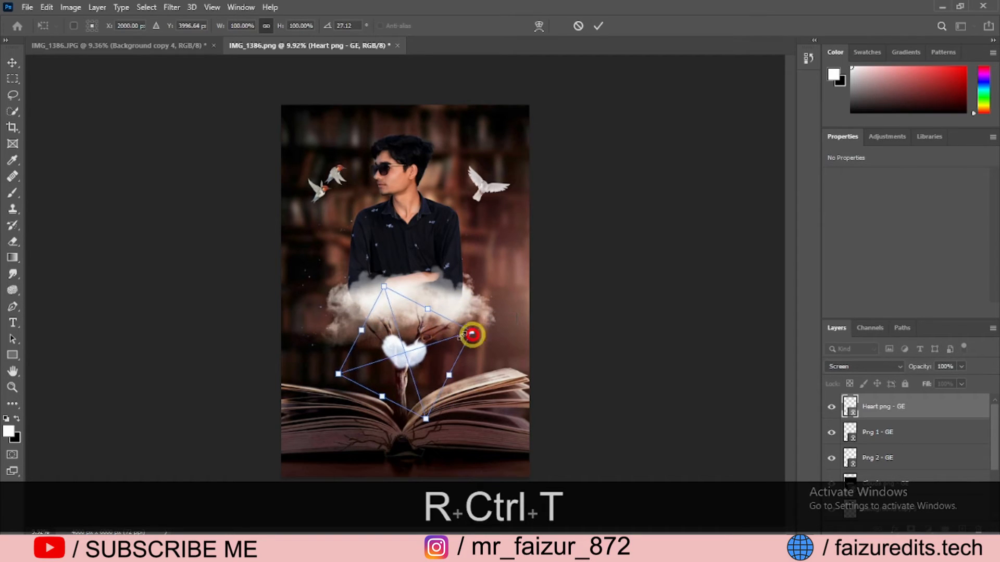
{"action": "left_click_drag", "start_coordinate": [415, 375], "coordinate": [401, 355]}
{"action": "left_click_drag", "start_coordinate": [434, 306], "coordinate": [436, 321]}
{"action": "left_click_drag", "start_coordinate": [369, 347], "coordinate": [374, 339]}
{"action": "left_click", "coordinate": [598, 27]}
Duplicate the heart layer and place the copy under the cloud's right end, rotated to -10.5°.
{"action": "left_click_drag", "start_coordinate": [906, 415], "coordinate": [961, 528]}
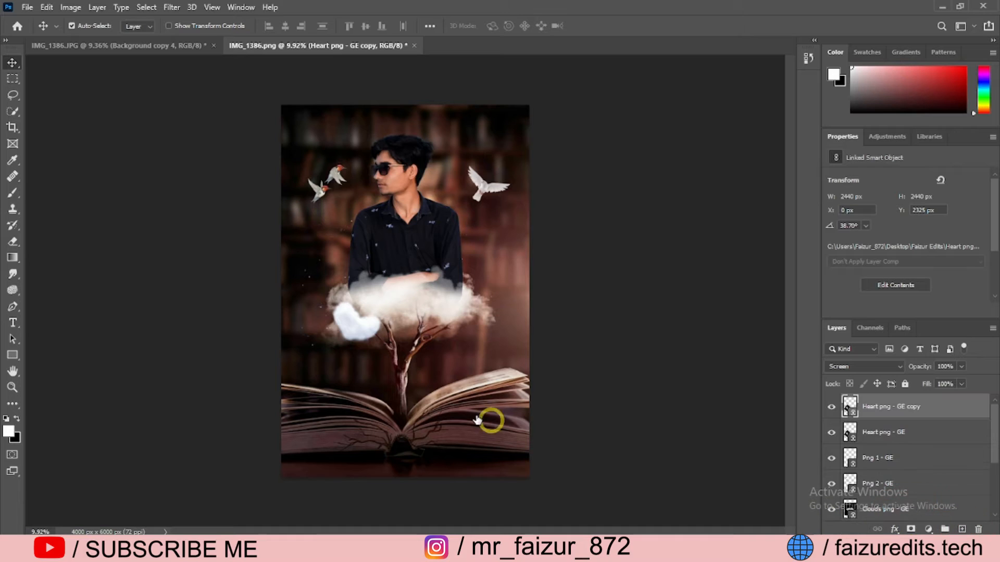
{"action": "left_click_drag", "start_coordinate": [365, 334], "coordinate": [523, 329]}
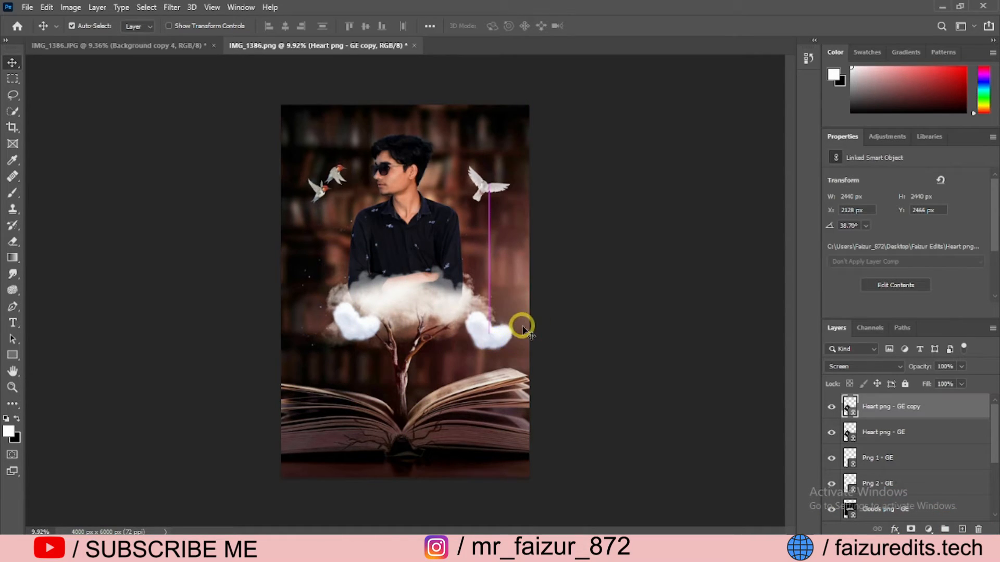
{"action": "key", "text": "ctrl+t"}
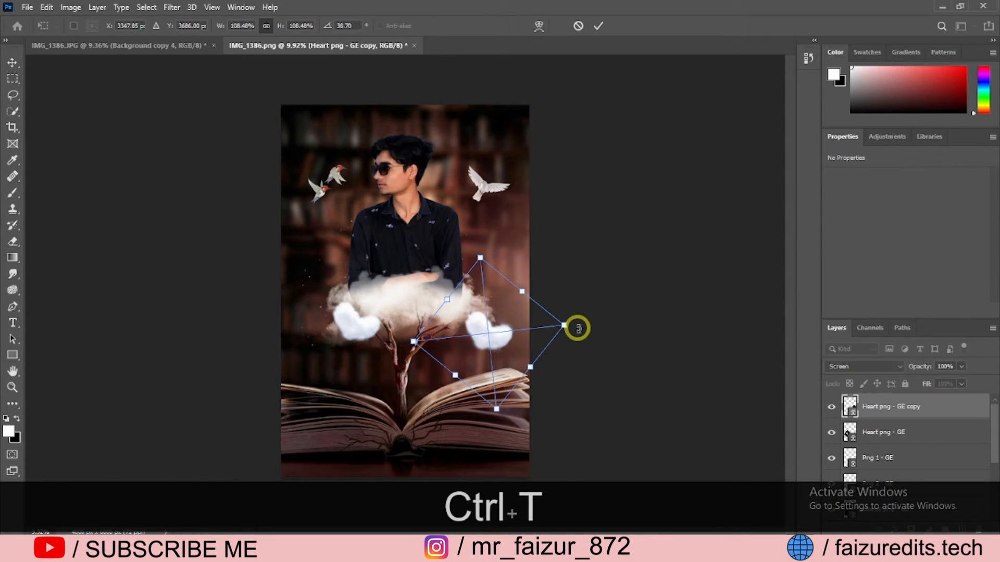
{"action": "left_click_drag", "start_coordinate": [580, 326], "coordinate": [542, 261]}
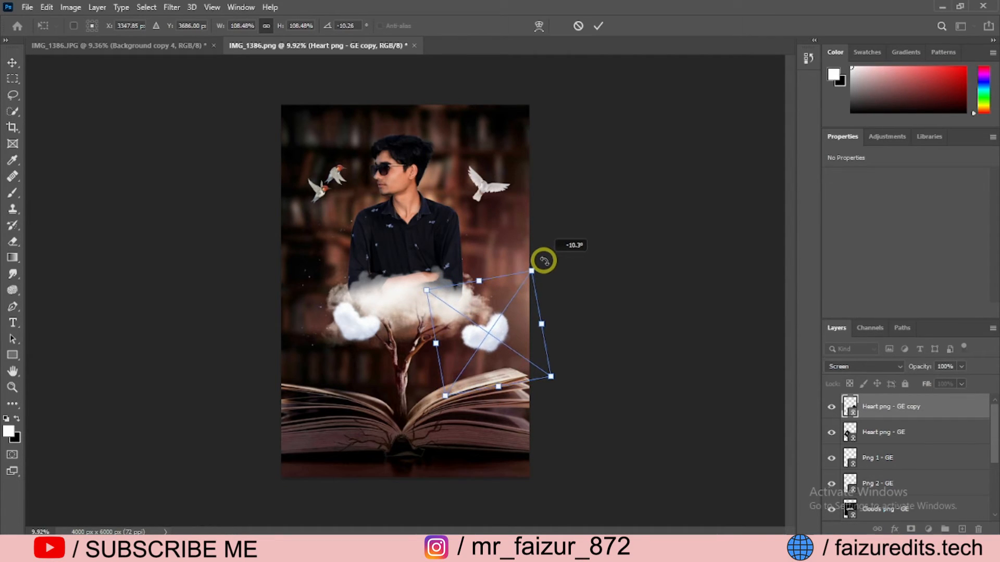
{"action": "left_click_drag", "start_coordinate": [525, 332], "coordinate": [508, 324]}
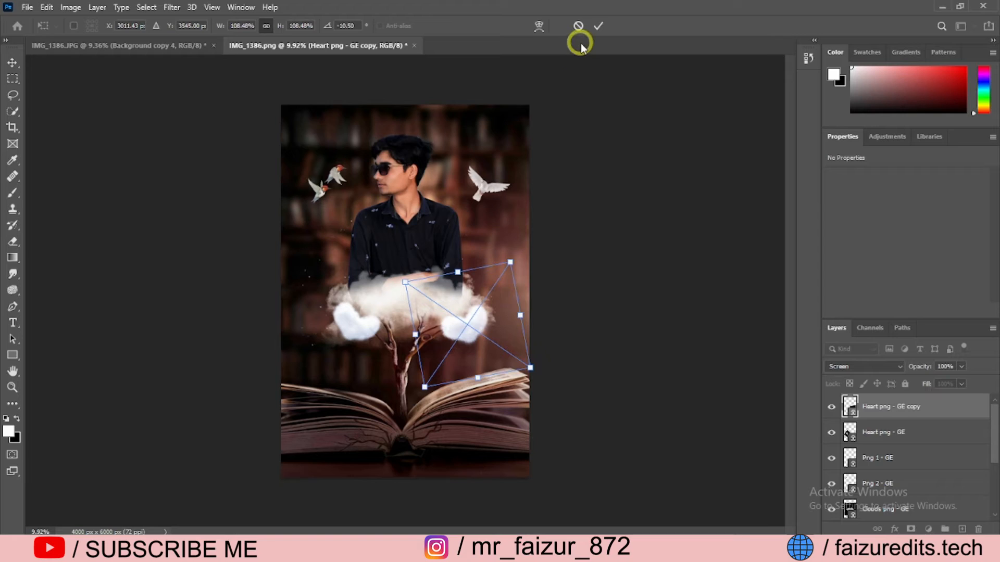
{"action": "left_click", "coordinate": [597, 33]}
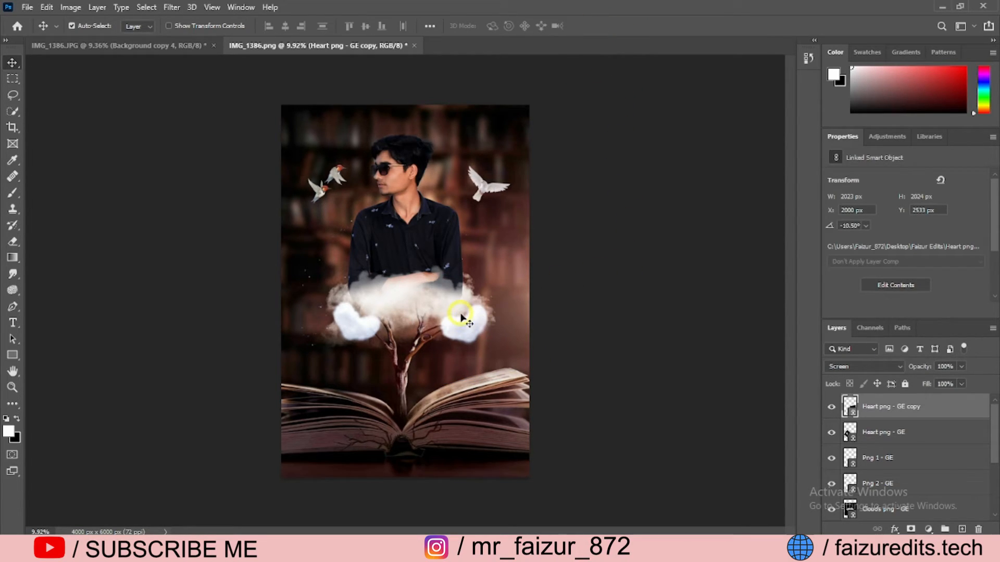
Shift the left heart slightly beneath the cloud and rotate it to about 50.7°.
{"action": "left_click_drag", "start_coordinate": [344, 329], "coordinate": [355, 334]}
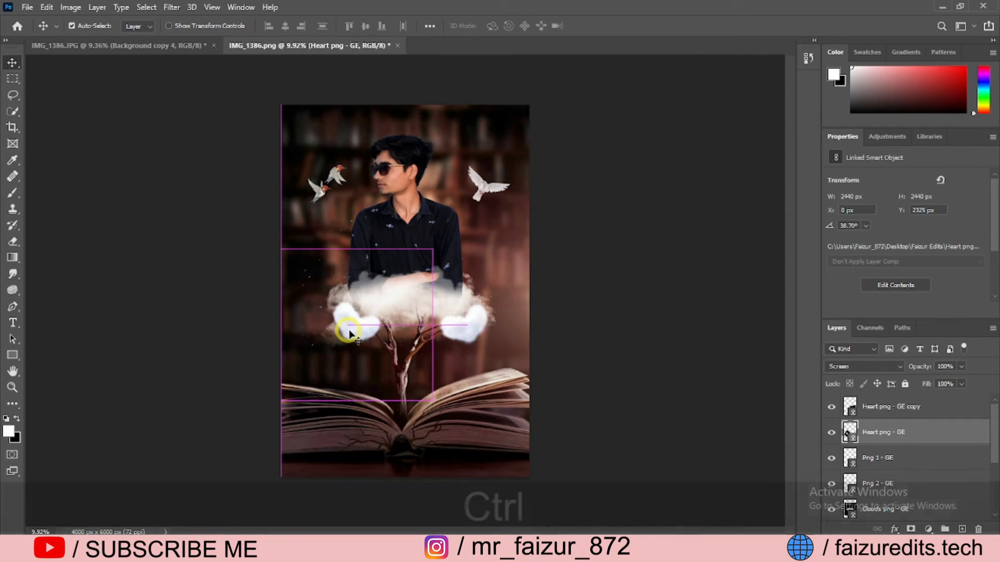
{"action": "key", "text": "ctrl+t"}
{"action": "left_click_drag", "start_coordinate": [420, 249], "coordinate": [433, 266]}
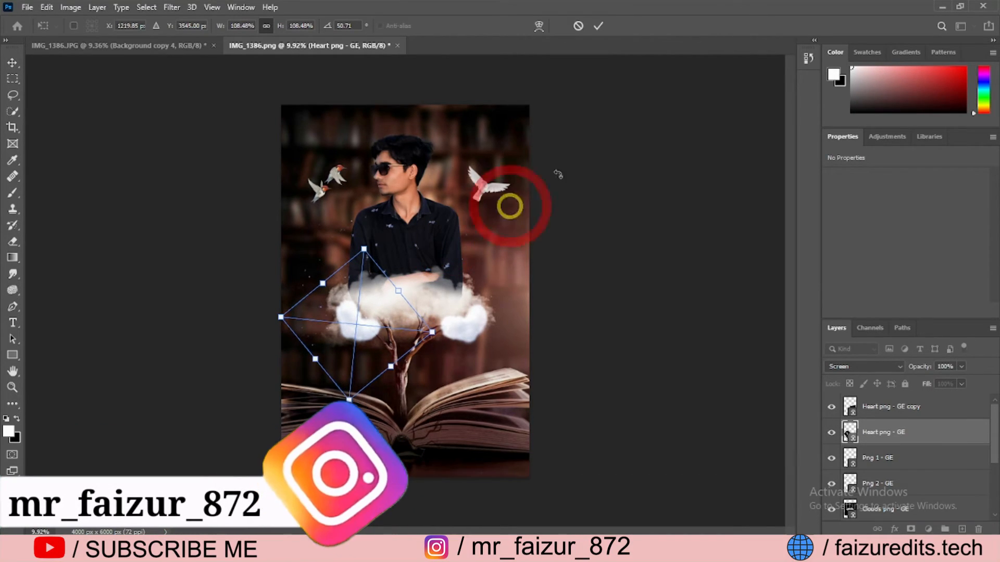
{"action": "left_click", "coordinate": [599, 26]}
Add a new layer above the heart copy and stamp all visible layers into it.
{"action": "left_click", "coordinate": [896, 414]}
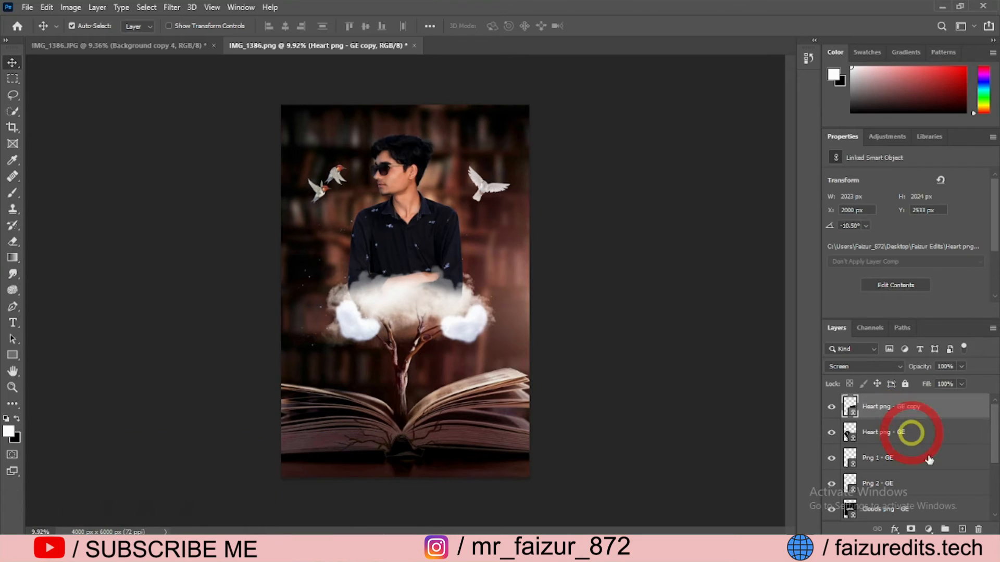
{"action": "left_click", "coordinate": [962, 529]}
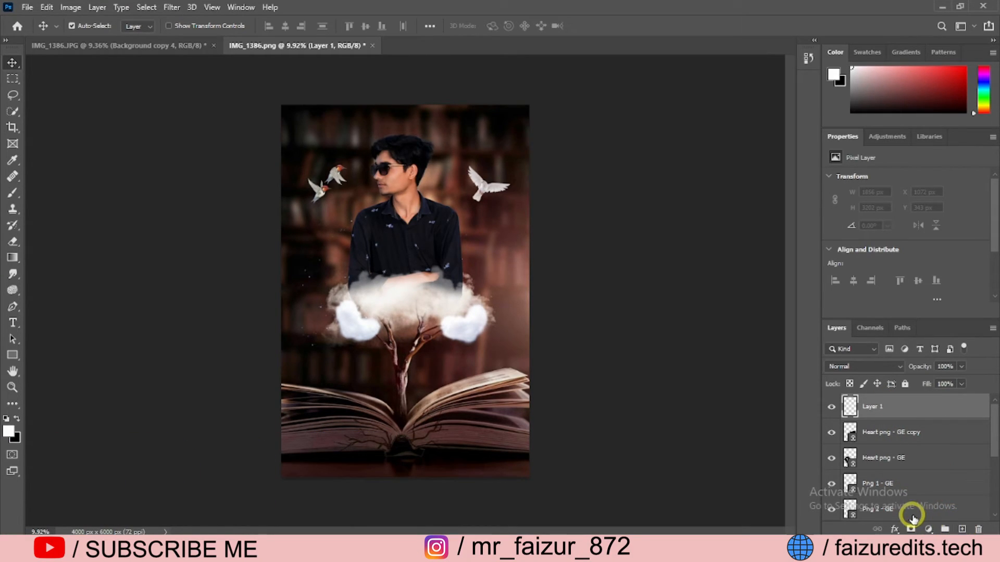
{"action": "key", "text": "ctrl+alt+shift+e"}
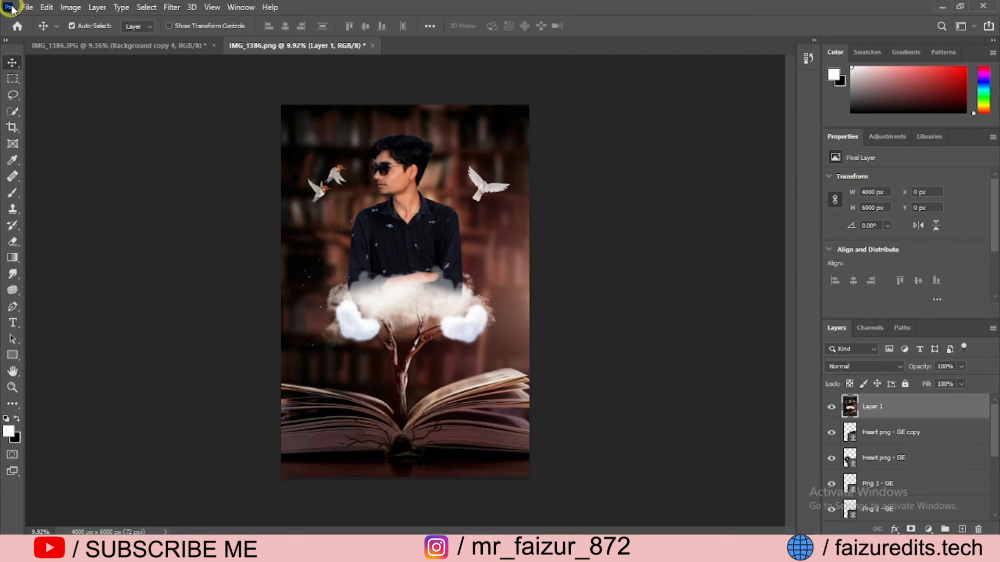
Apply the Camera Raw Filter with sharpening 35, noise reduction 27, color noise reduction 28 and vignetting -9.
{"action": "left_click", "coordinate": [171, 7]}
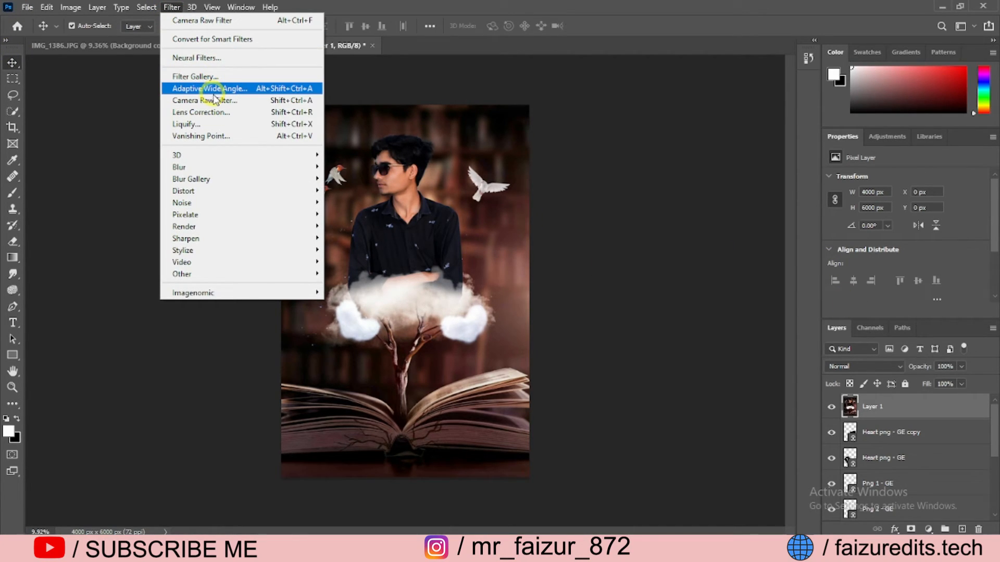
{"action": "left_click", "coordinate": [214, 100]}
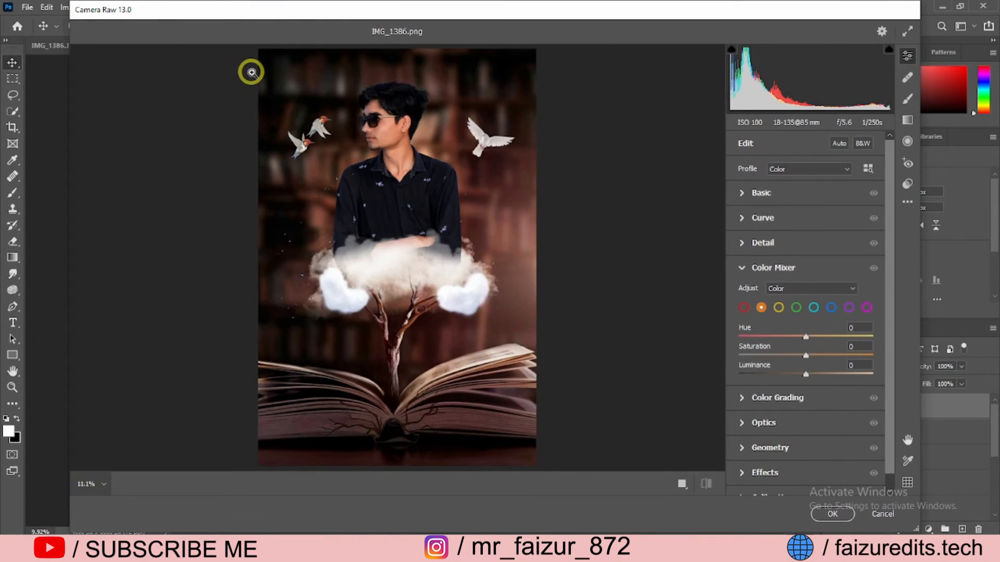
{"action": "left_click", "coordinate": [778, 246]}
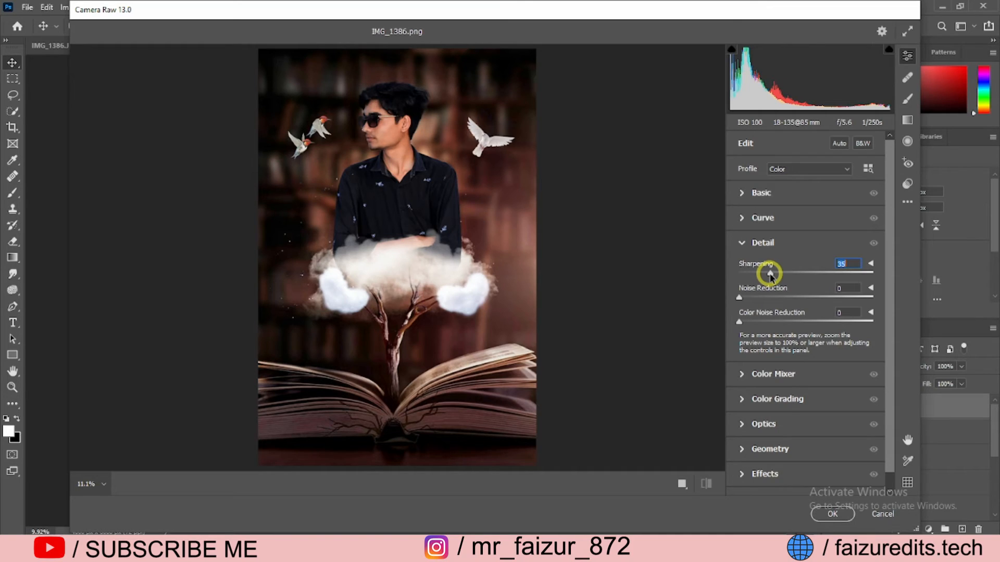
{"action": "left_click", "coordinate": [774, 297]}
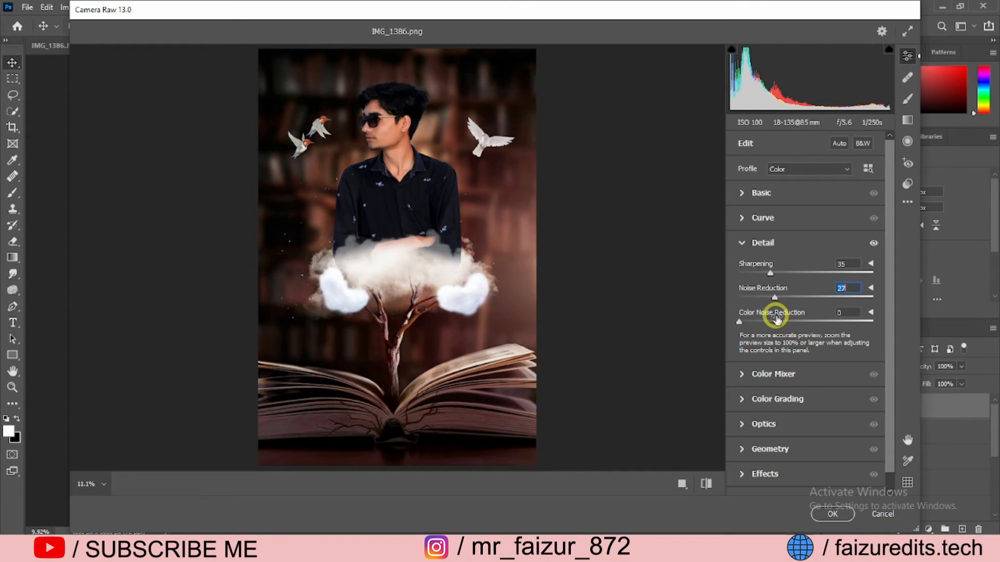
{"action": "scroll", "coordinate": [786, 367], "scroll_direction": "down", "scroll_amount": 1}
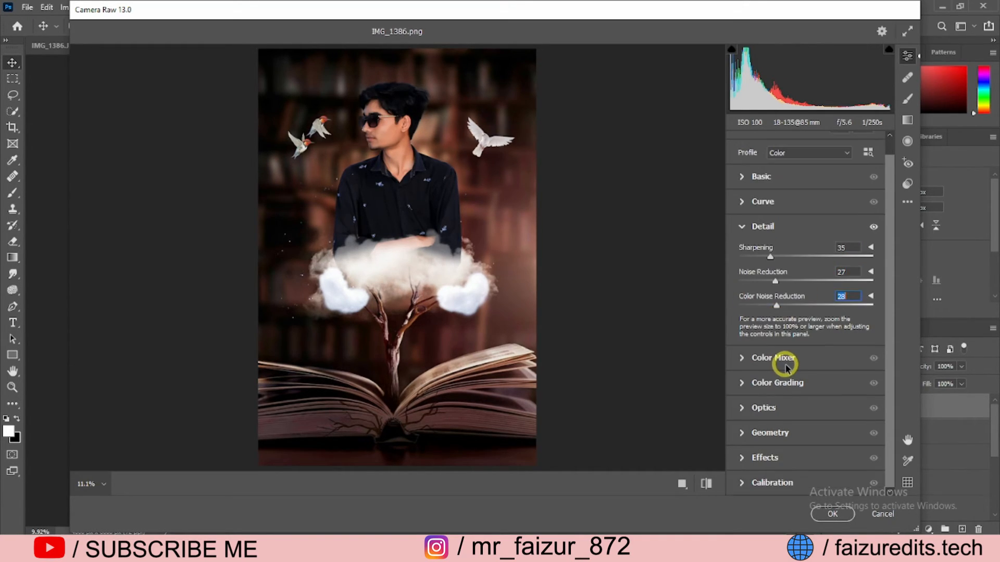
{"action": "left_click", "coordinate": [779, 463]}
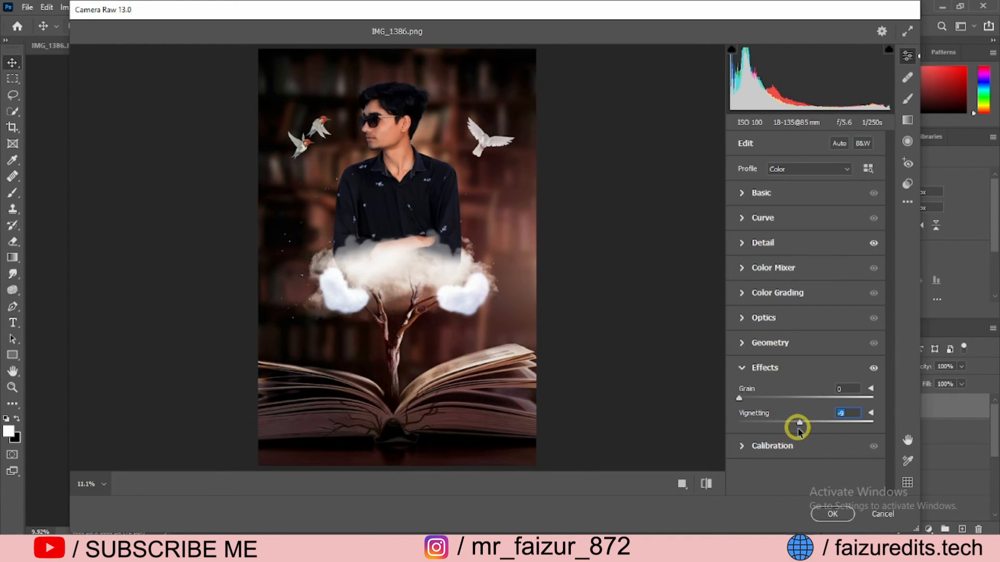
{"action": "left_click", "coordinate": [833, 515]}
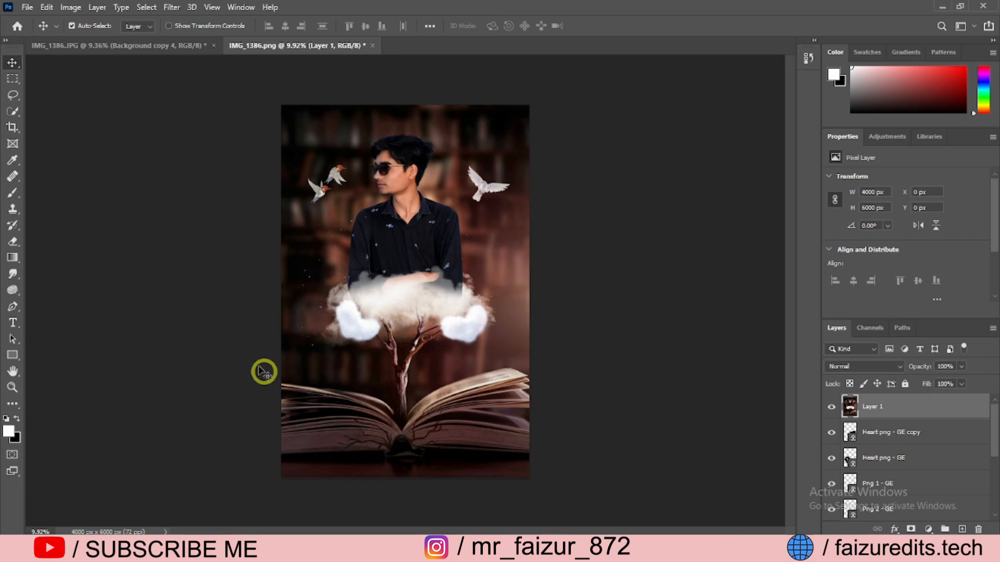
Place the transparent logo from the Desktop as a linked image, scaled to about 65% above the book's left page.
{"action": "left_click", "coordinate": [23, 7]}
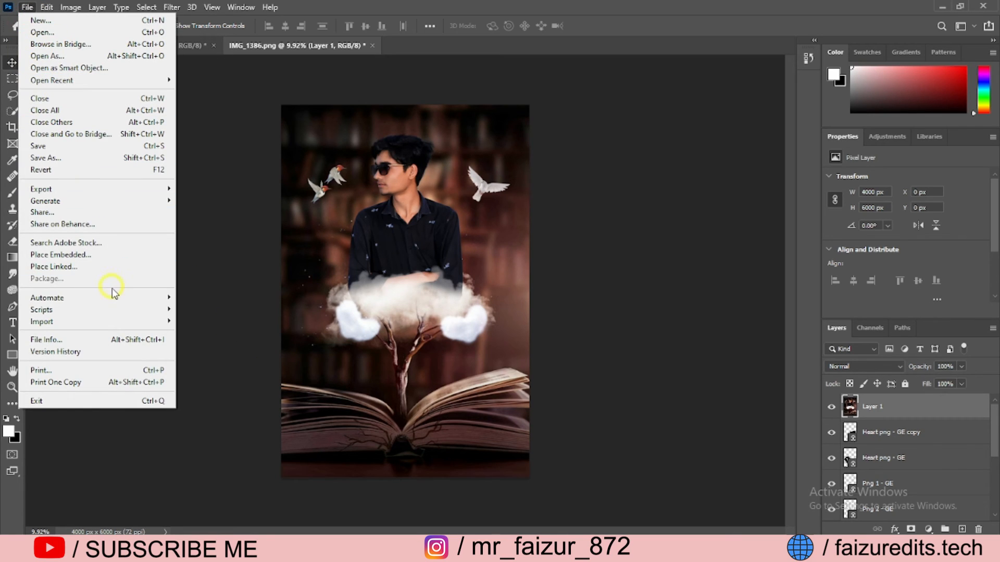
{"action": "left_click", "coordinate": [108, 265]}
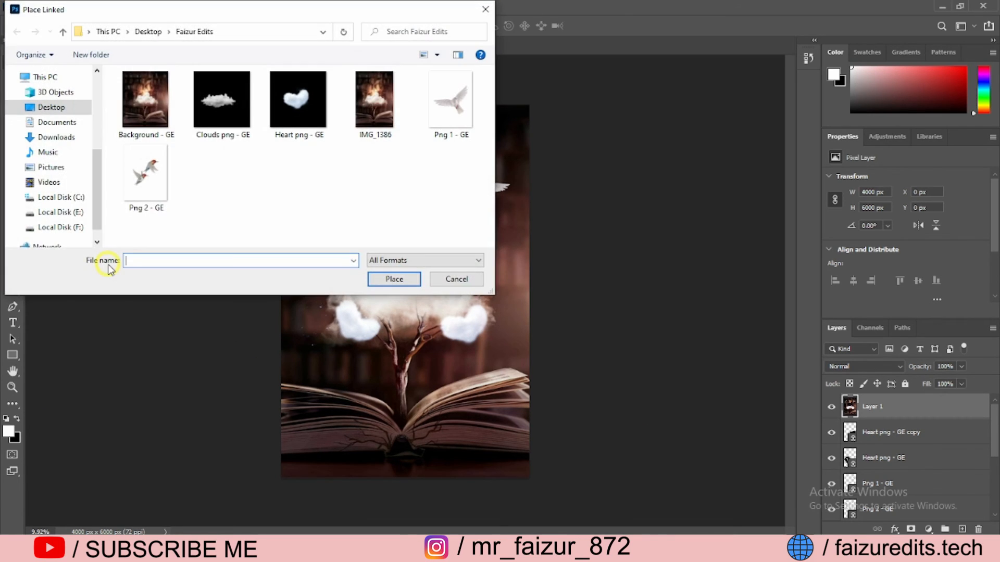
{"action": "left_click", "coordinate": [55, 107]}
{"action": "double_click", "coordinate": [152, 186]}
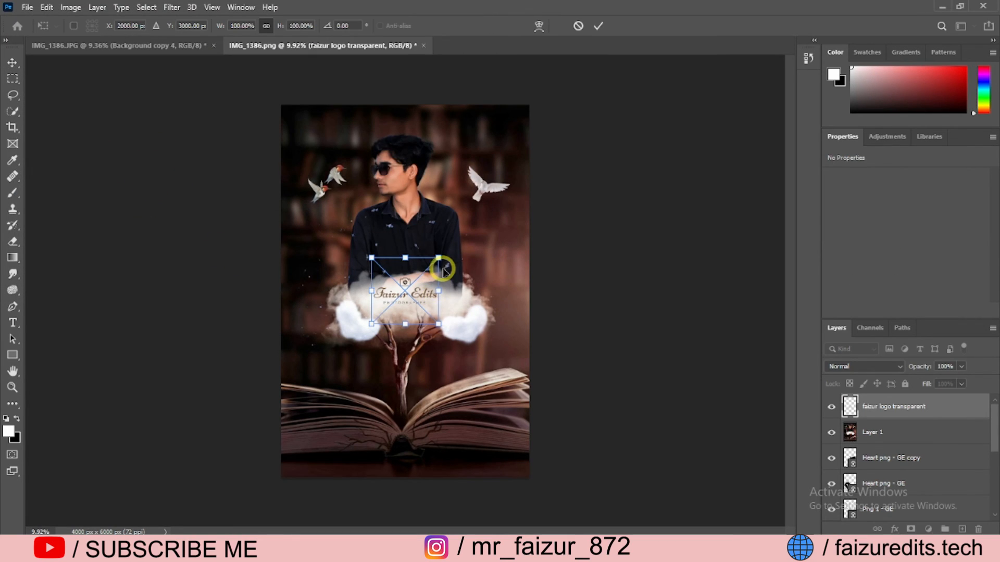
{"action": "left_click_drag", "start_coordinate": [438, 257], "coordinate": [321, 360]}
{"action": "left_click", "coordinate": [598, 27]}
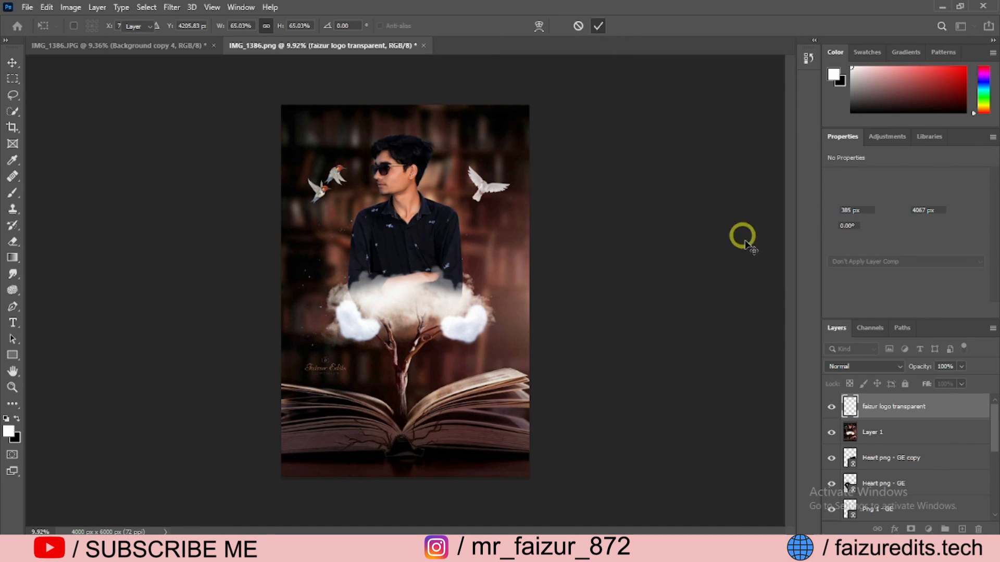